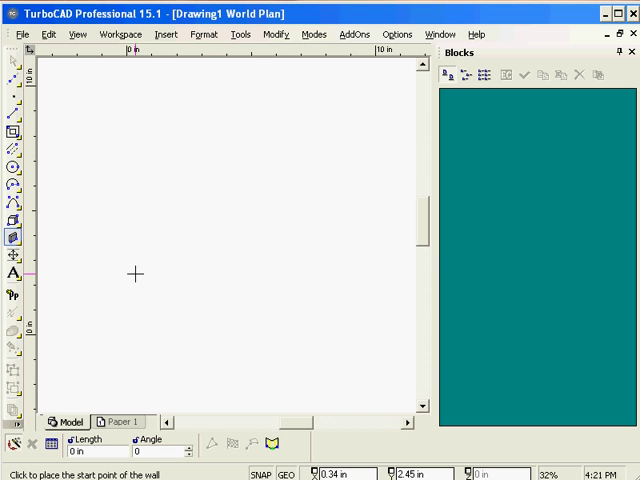
Draw an L-shaped wall running up and then across to the right.
left_click(107, 307)
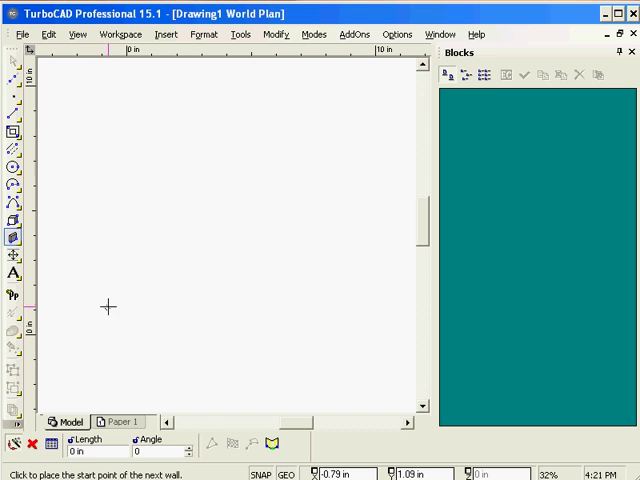
left_click(108, 127)
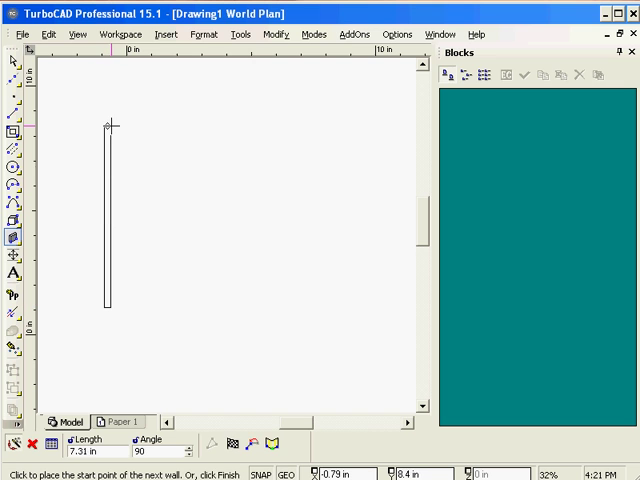
double_click(298, 125)
Add a horizontal wall across the L-shaped wall and a vertical wall crossing that.
left_click(323, 180)
double_click(73, 181)
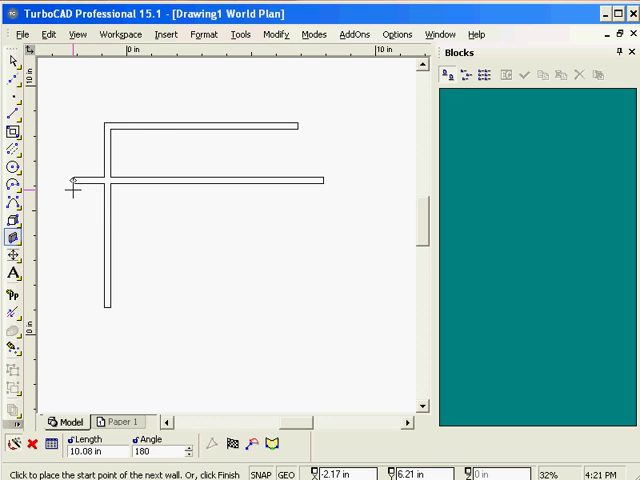
left_click(268, 157)
double_click(268, 298)
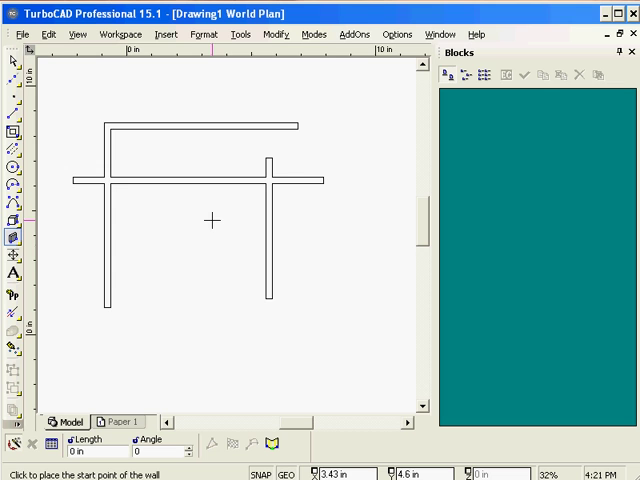
scroll(212, 218, "down", 1)
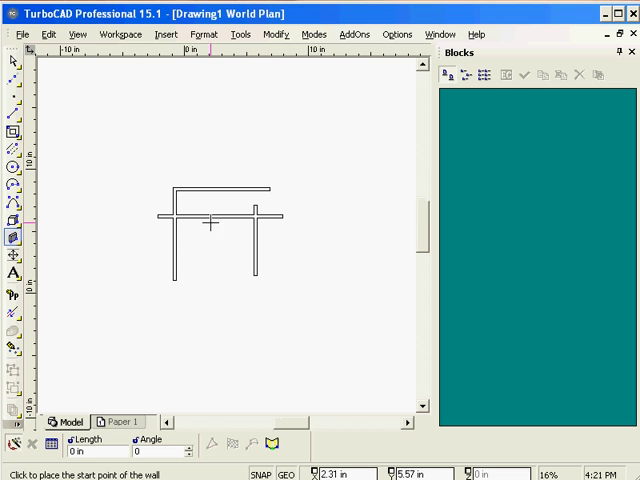
Draw a short vertical door-leaf line above the walls.
left_click(12, 112)
left_click(186, 170)
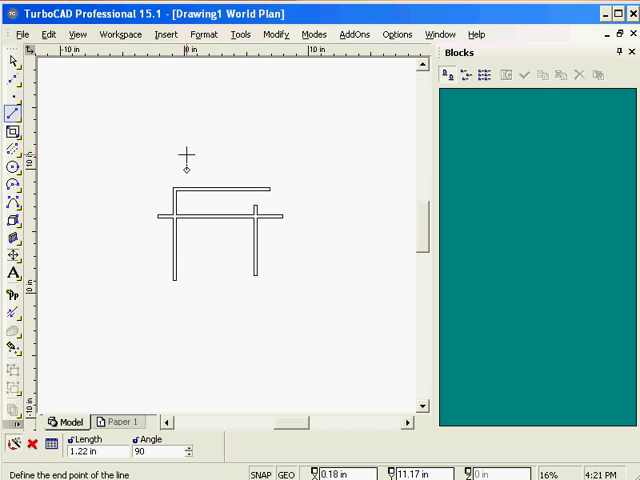
left_click(186, 157)
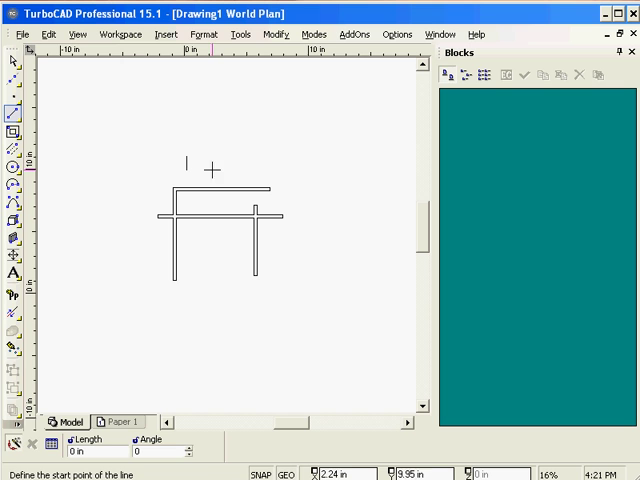
Draw a quarter arc at the leaf line to complete the door swing.
left_click(12, 184)
scroll(180, 167, "up", 1)
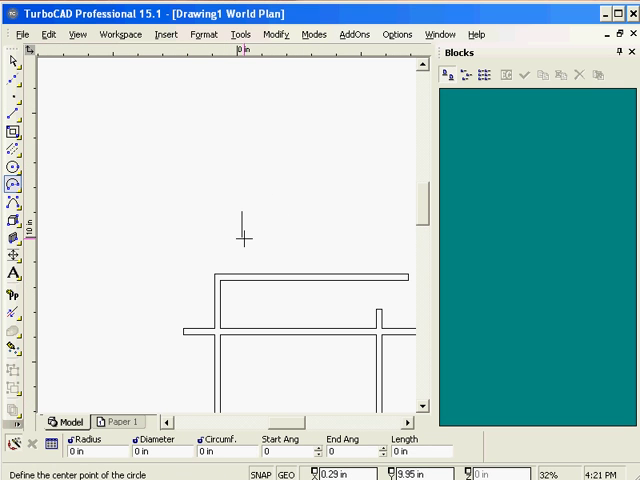
left_click(241, 238)
left_click(242, 210)
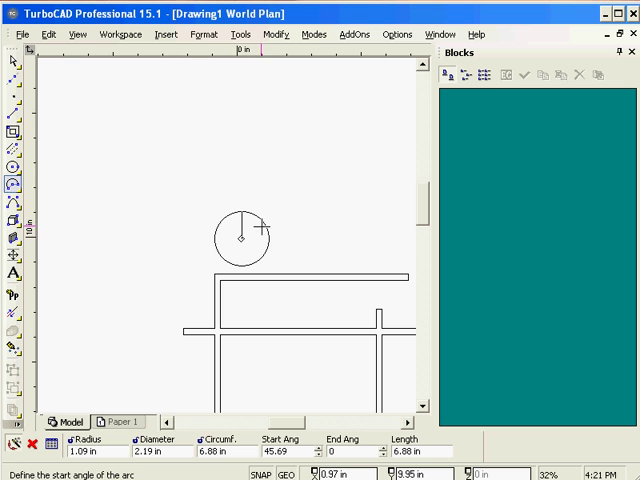
left_click(259, 223)
left_click(237, 211)
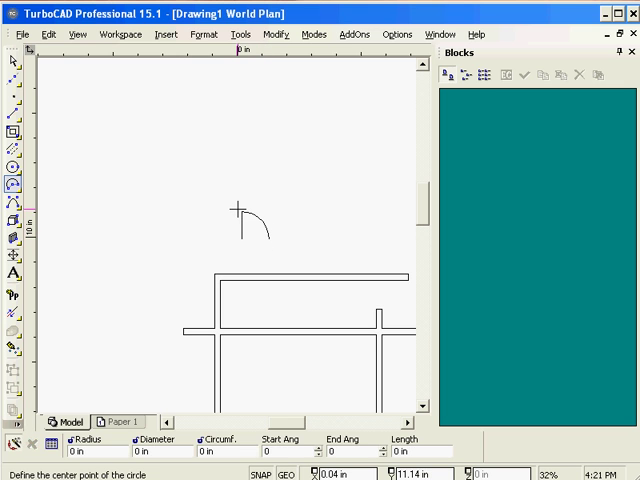
key("Escape")
Window-select the leaf line and arc, and drag them into the Blocks palette as Block_0.
mouse_move(229, 205)
left_mouse_down()
mouse_move(280, 246)
mouse_move(259, 245)
left_mouse_up()
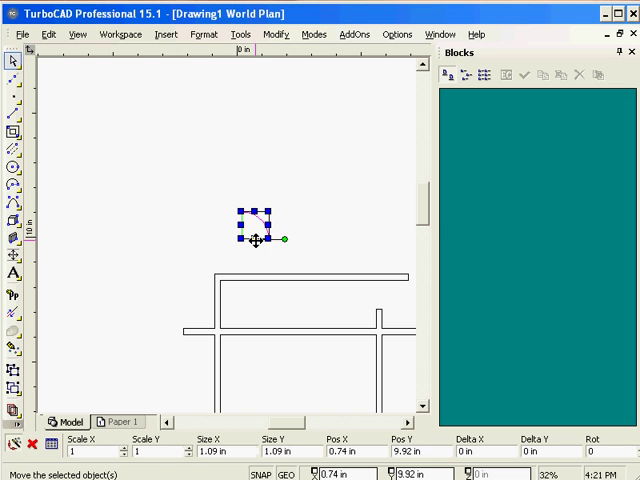
mouse_move(256, 243)
left_mouse_down()
mouse_move(378, 240)
mouse_move(497, 192)
left_mouse_up()
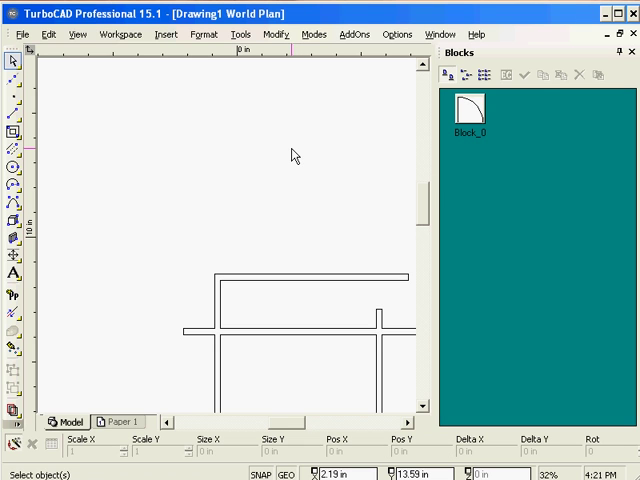
Place Block_0 door copies into the top wall and the right vertical wall.
left_click_drag(470, 118, 304, 287)
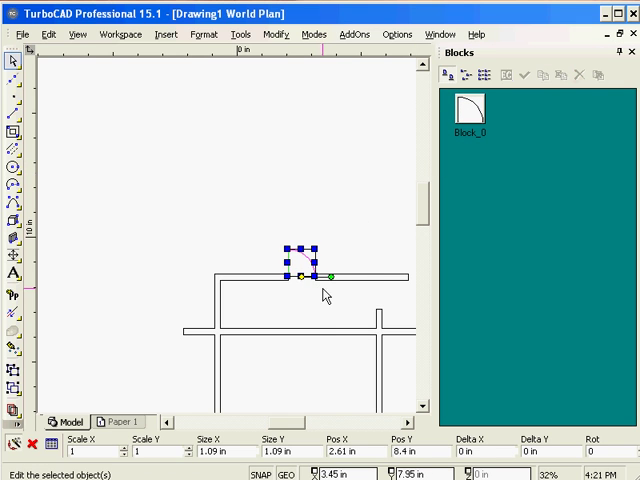
scroll(227, 243, "down", 2)
scroll(227, 243, "up", 3)
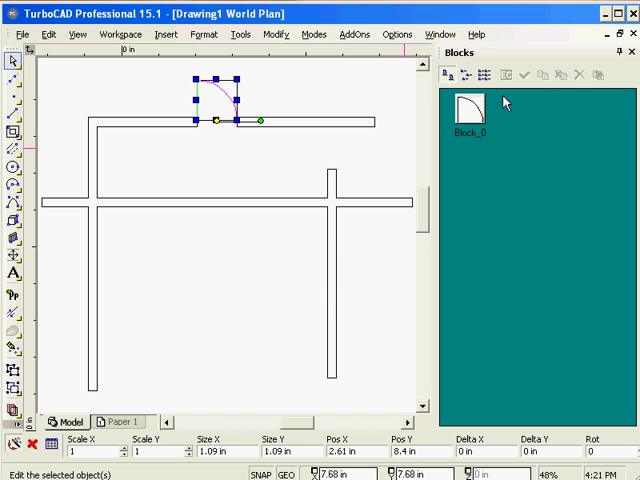
left_click(465, 123)
left_click_drag(465, 123, 337, 300)
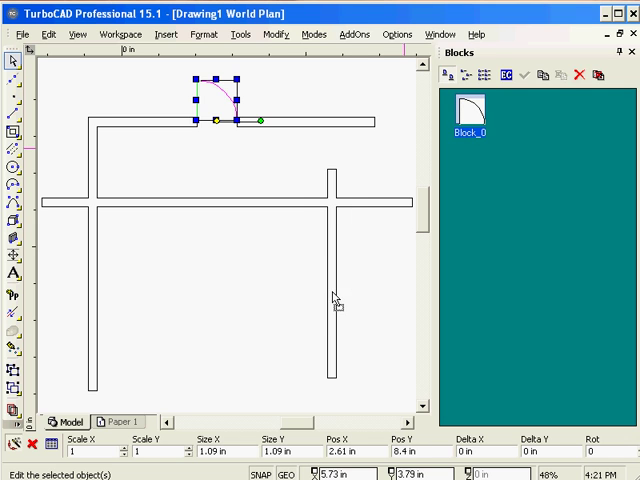
left_click(365, 247)
left_click(230, 103)
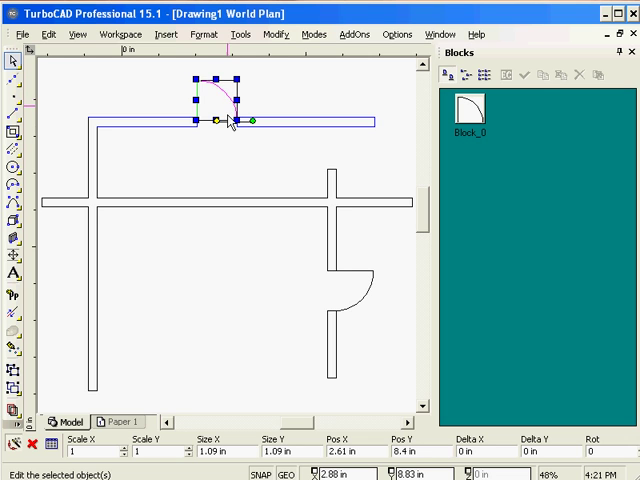
Set the top door's Scale X and Scale Y to -1 so it swings below the wall.
double_click(89, 451)
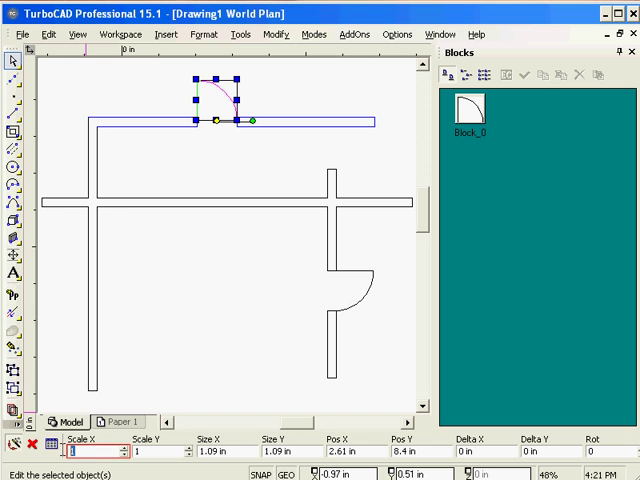
type("-1")
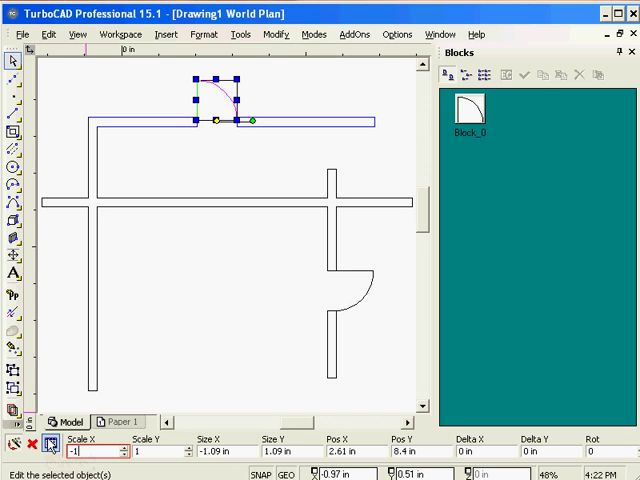
key("Return")
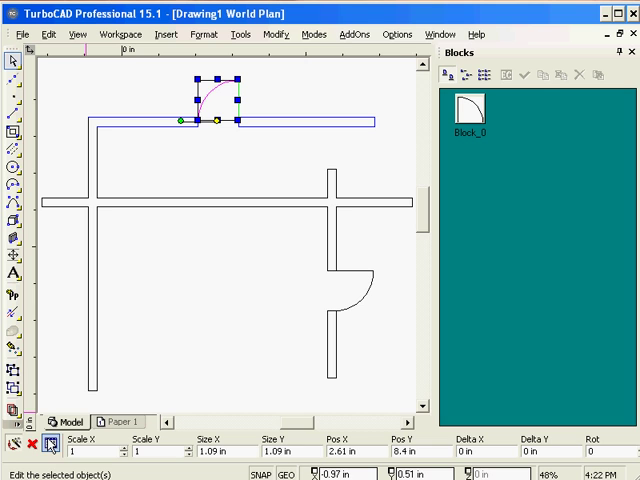
key("Tab")
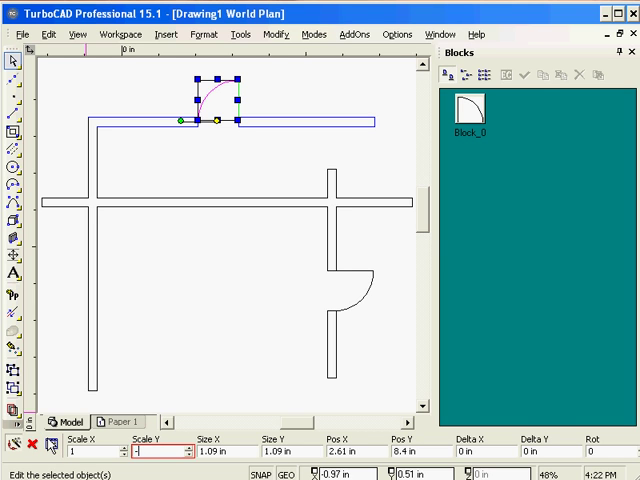
type("1")
key("Return")
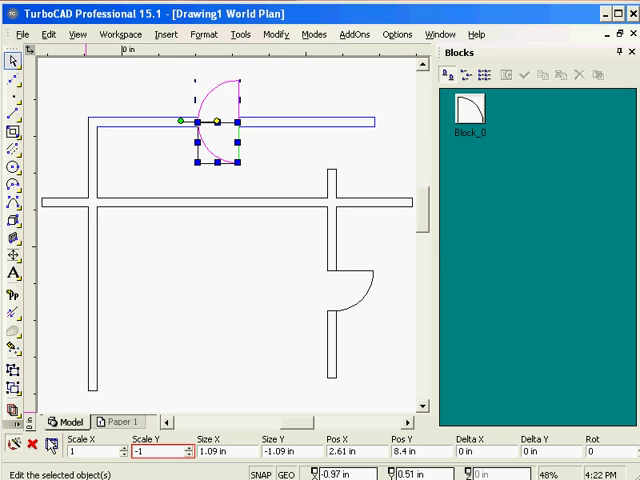